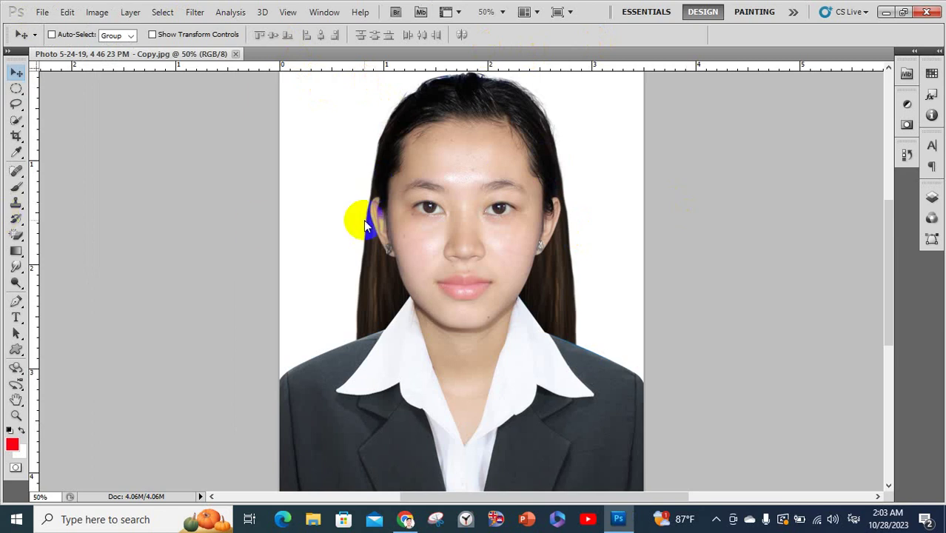
# Step: Try to paint over the lips in red with the Brush tool at size 25
pyautogui.click(606, 224)
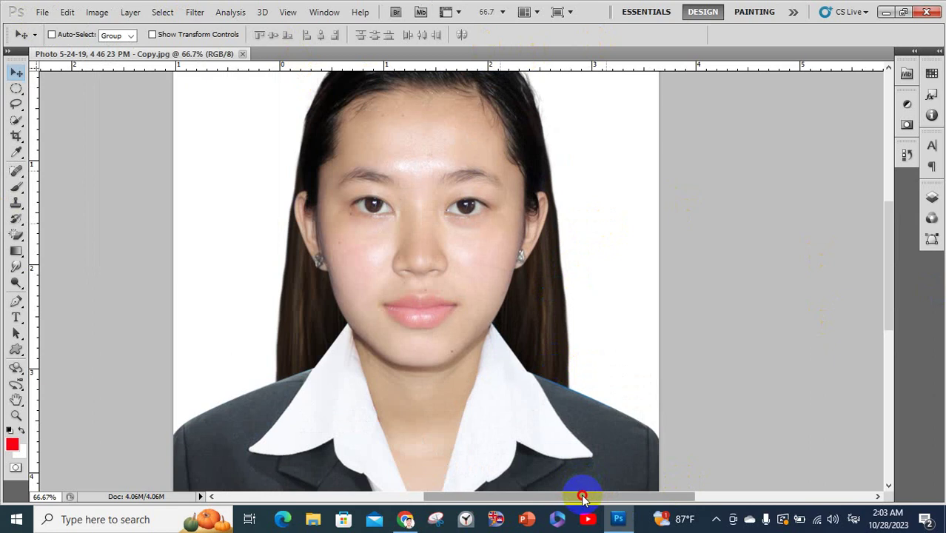
pyautogui.moveTo(580, 494); pyautogui.dragTo(567, 490)
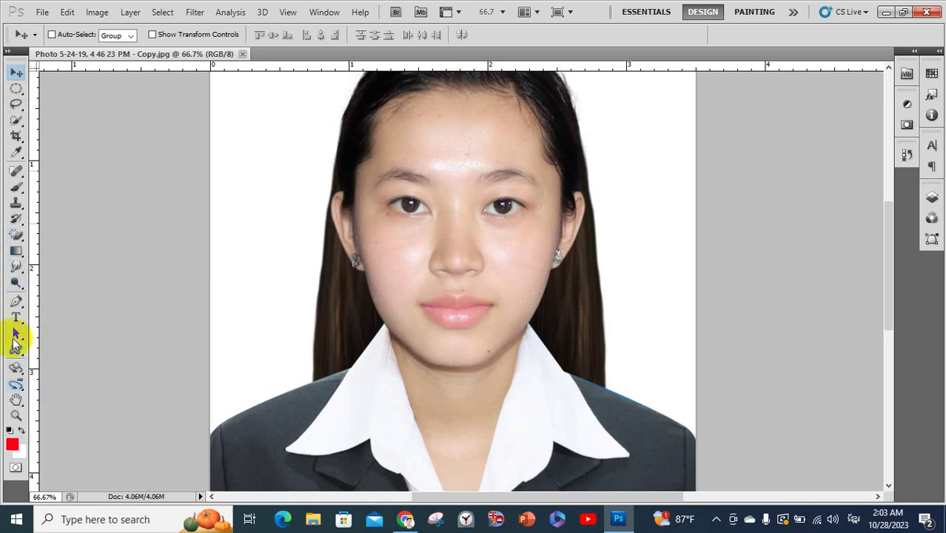
pyautogui.click(16, 186)
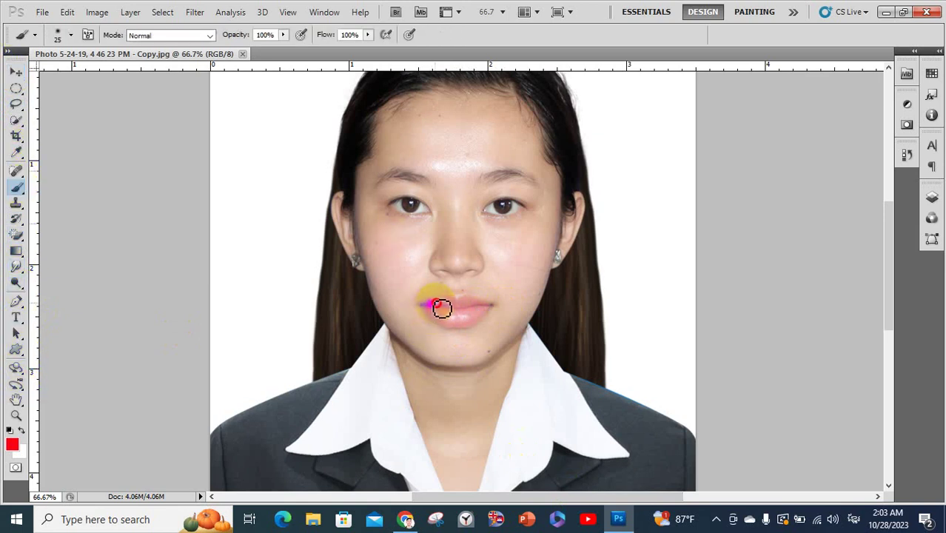
pyautogui.moveTo(449, 306)
pyautogui.mouseDown()
pyautogui.moveTo(488, 304)
pyautogui.moveTo(465, 306)
pyautogui.mouseUp()
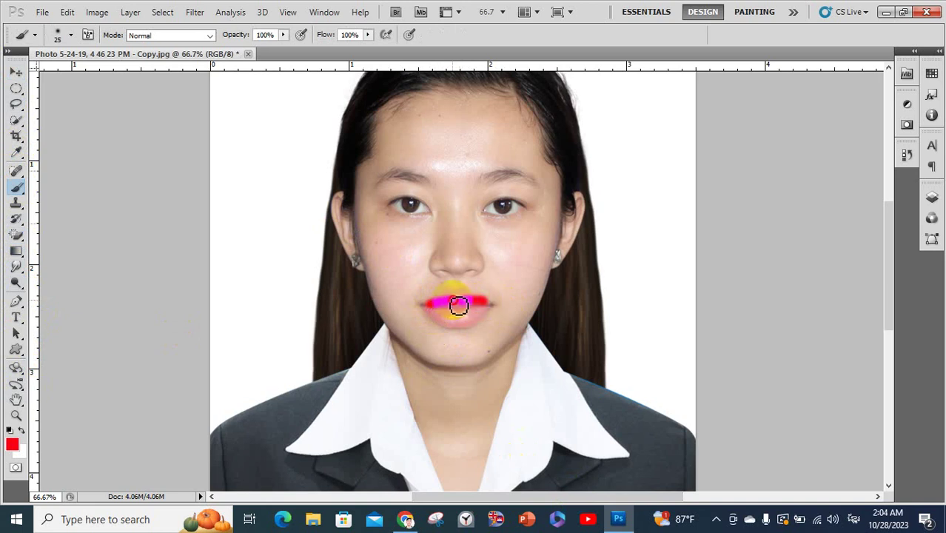
pyautogui.moveTo(460, 305)
pyautogui.mouseDown()
pyautogui.moveTo(483, 308)
pyautogui.moveTo(434, 310)
pyautogui.moveTo(439, 321)
pyautogui.moveTo(473, 325)
pyautogui.moveTo(490, 315)
pyautogui.moveTo(442, 319)
pyautogui.moveTo(439, 310)
pyautogui.moveTo(496, 307)
pyautogui.mouseUp()
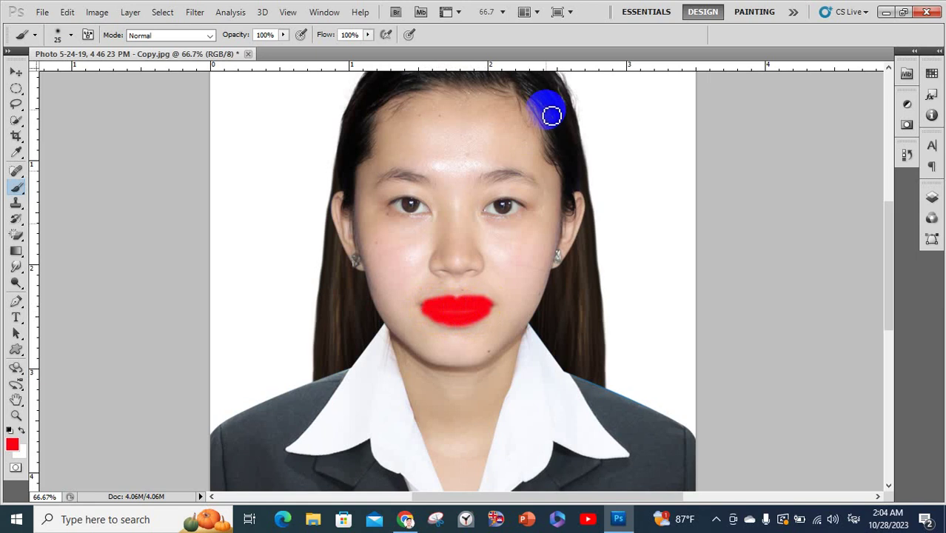
# Step: Undo all the red brush strokes on the lips
pyautogui.click(16, 72)
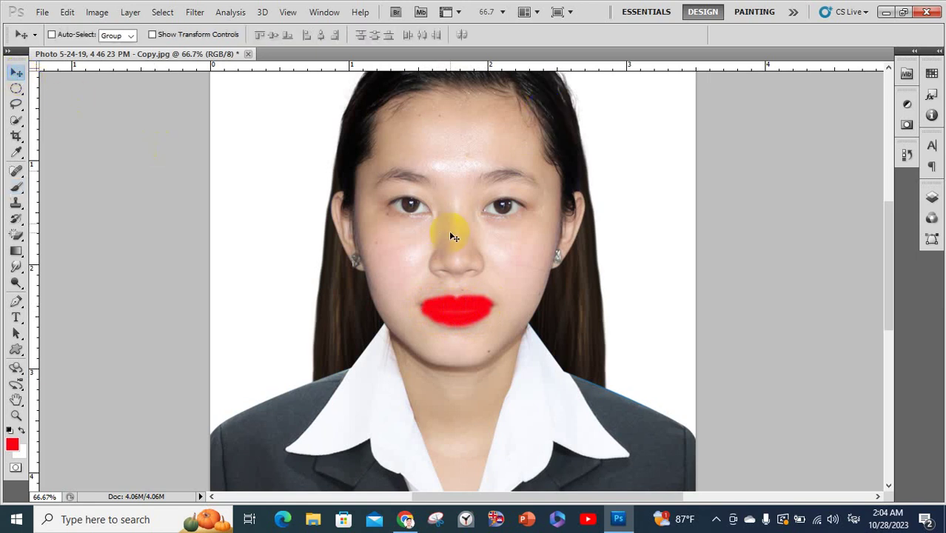
pyautogui.hotkey('ctrl', 'alt', 'z')
pyautogui.hotkey('ctrl', 'alt', 'z')
pyautogui.hotkey('ctrl', 'alt', 'z')
pyautogui.hotkey('ctrl', 'alt', 'z')
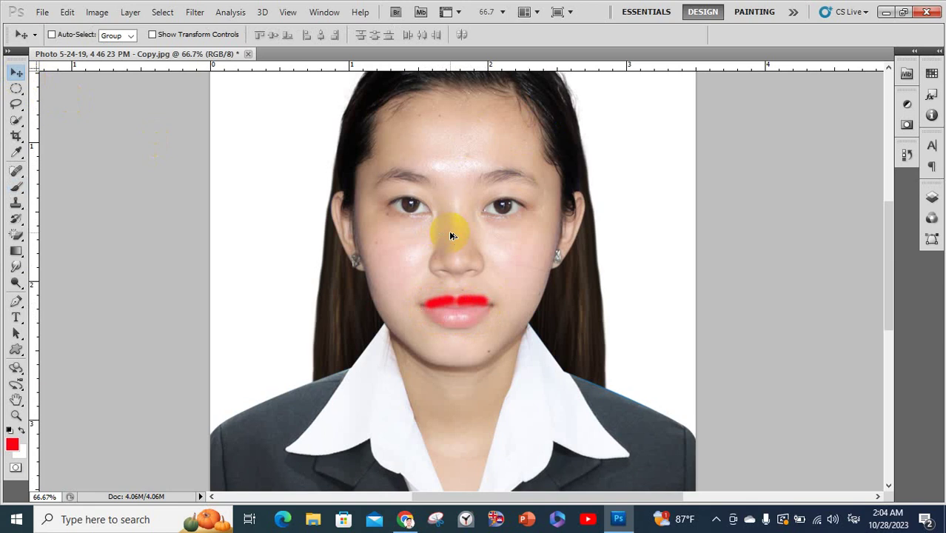
pyautogui.hotkey('ctrl', 'alt', 'z')
pyautogui.hotkey('ctrl', 'alt', 'z')
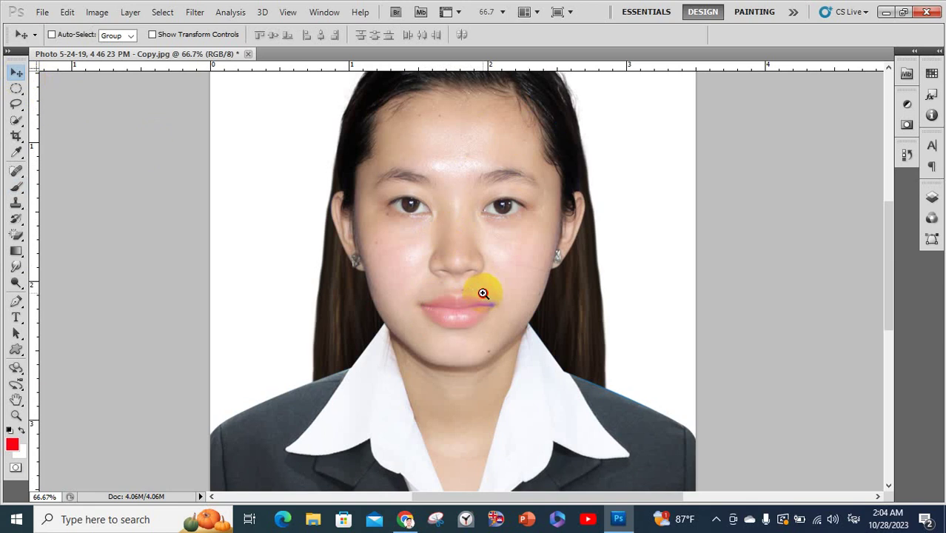
# Step: Trace the outline of both lips with the Pen tool and turn the path into a selection
pyautogui.click(482, 293)
pyautogui.click(483, 293)
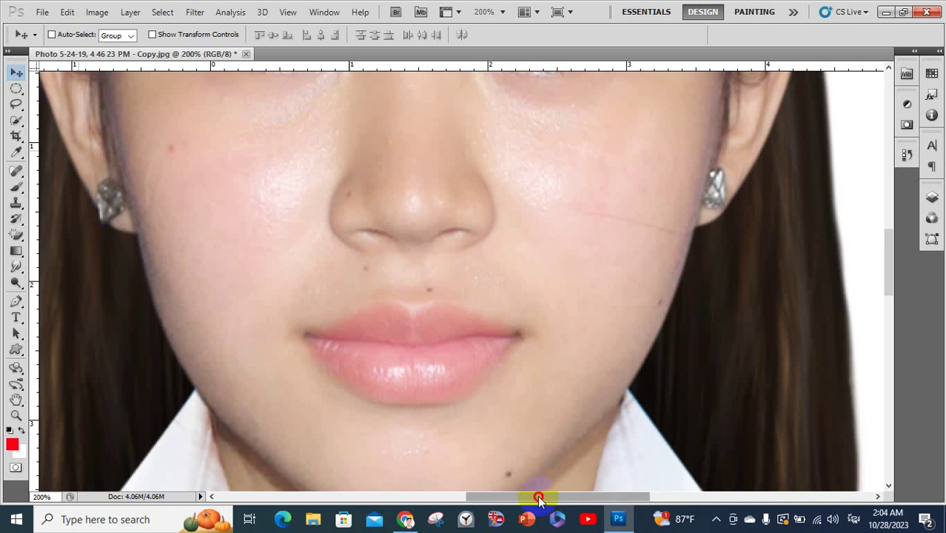
pyautogui.moveTo(539, 495); pyautogui.dragTo(526, 500)
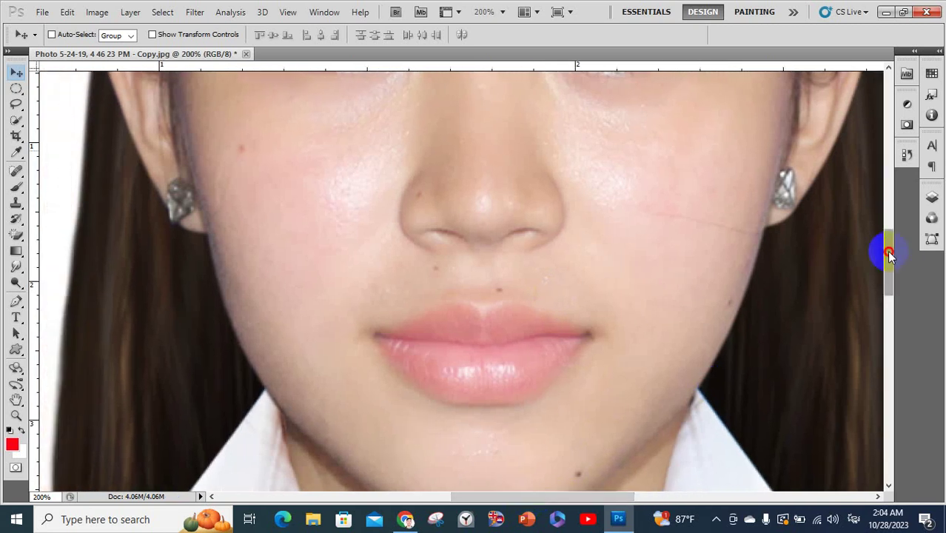
pyautogui.moveTo(885, 251); pyautogui.dragTo(890, 273)
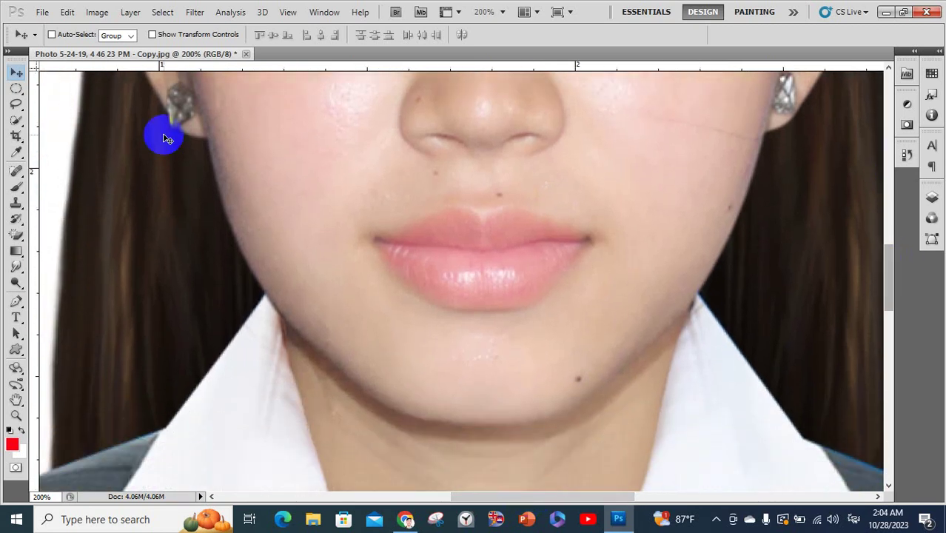
pyautogui.click(15, 305)
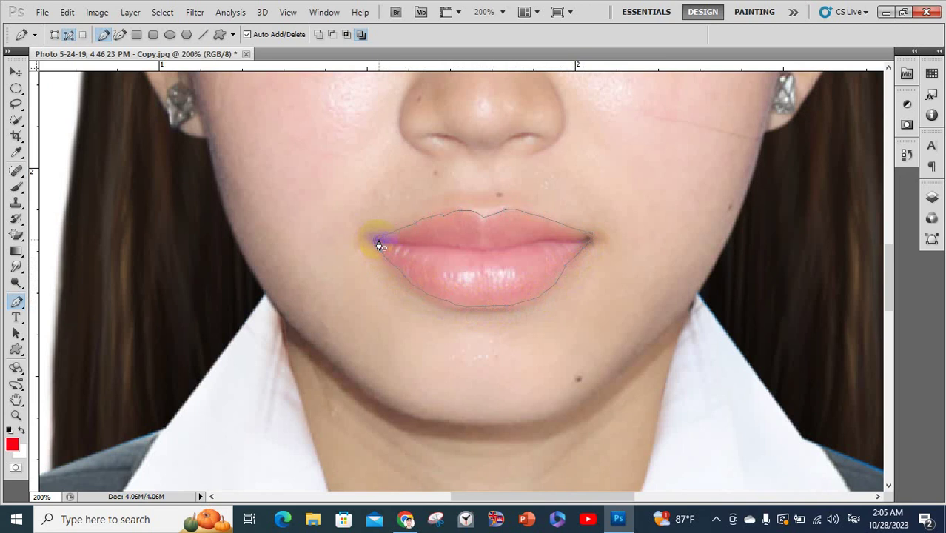
pyautogui.hotkey('ctrl', 'Return')
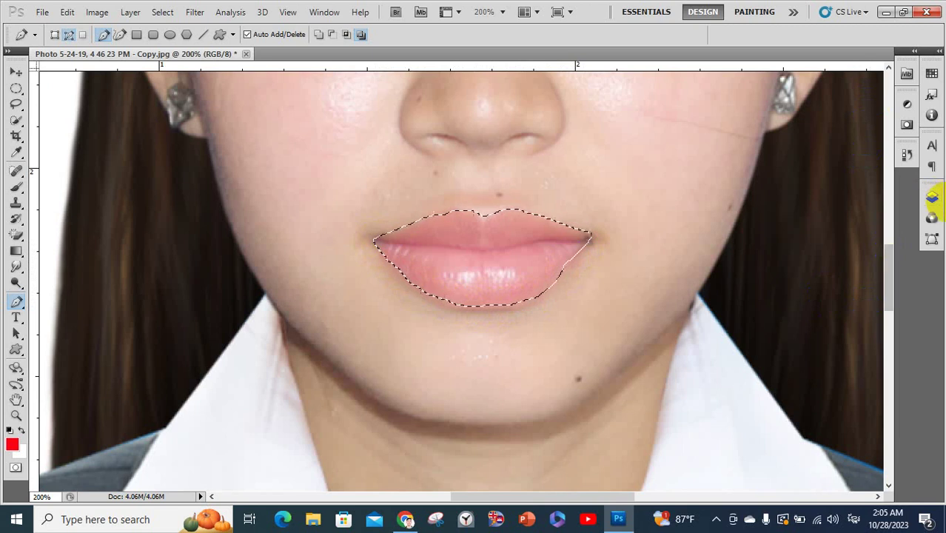
# Step: Add a new layer above the background and set its blend mode to Multiply
pyautogui.click(932, 197)
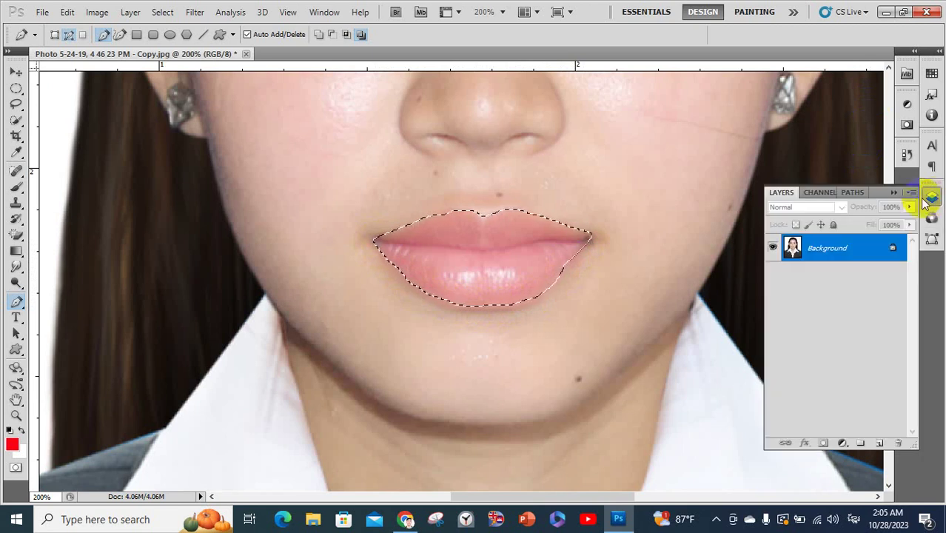
pyautogui.click(880, 444)
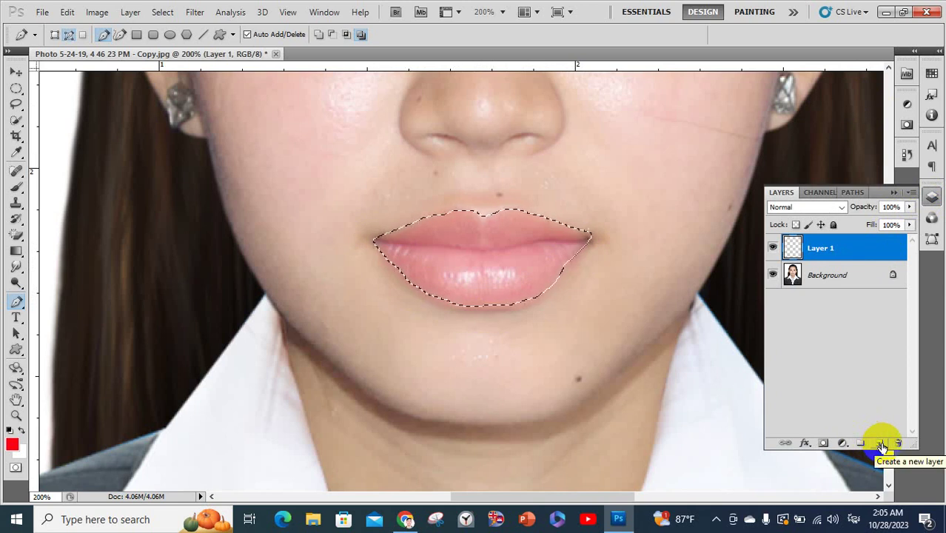
pyautogui.click(841, 208)
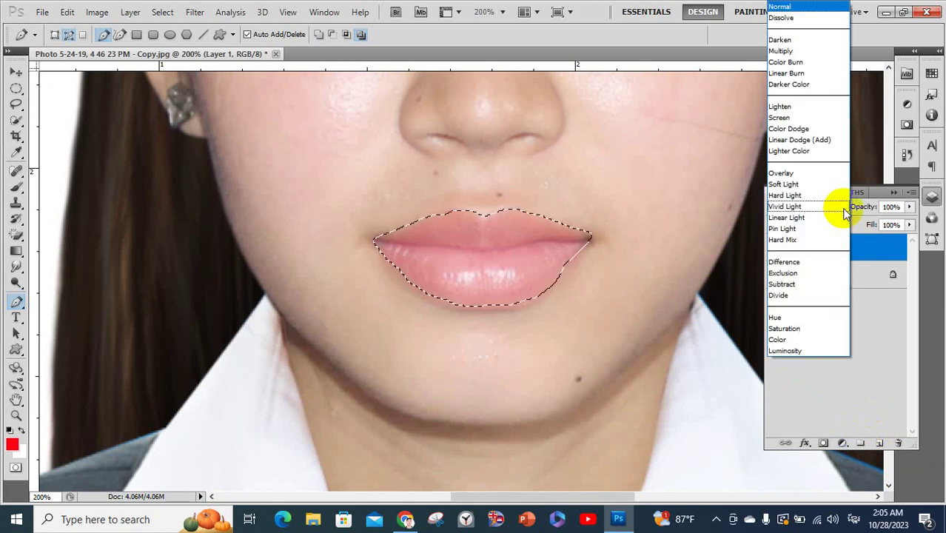
pyautogui.click(783, 51)
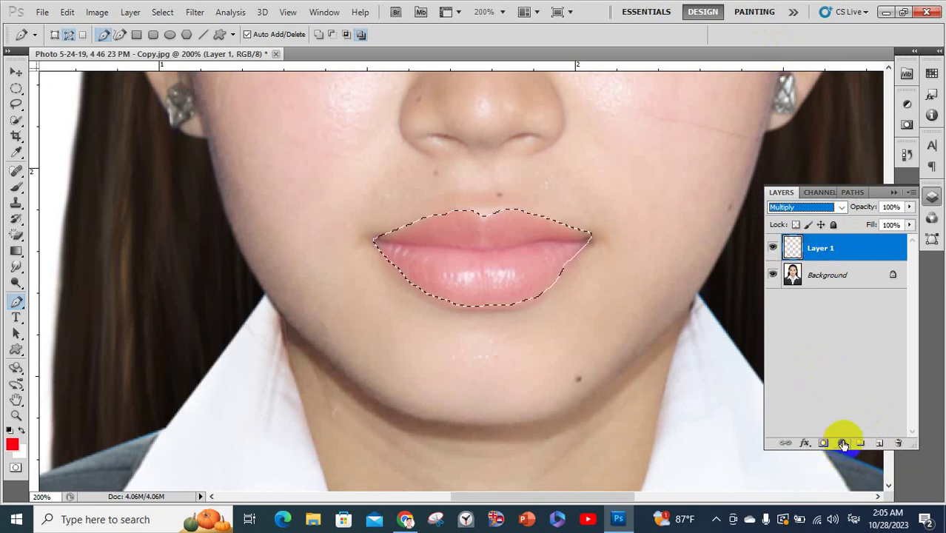
pyautogui.rightClick(793, 249)
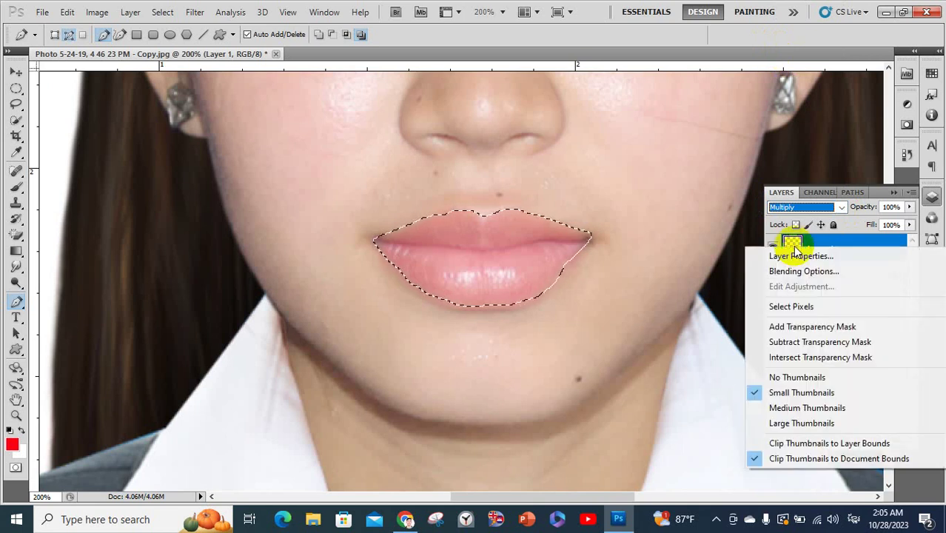
pyautogui.press('Escape')
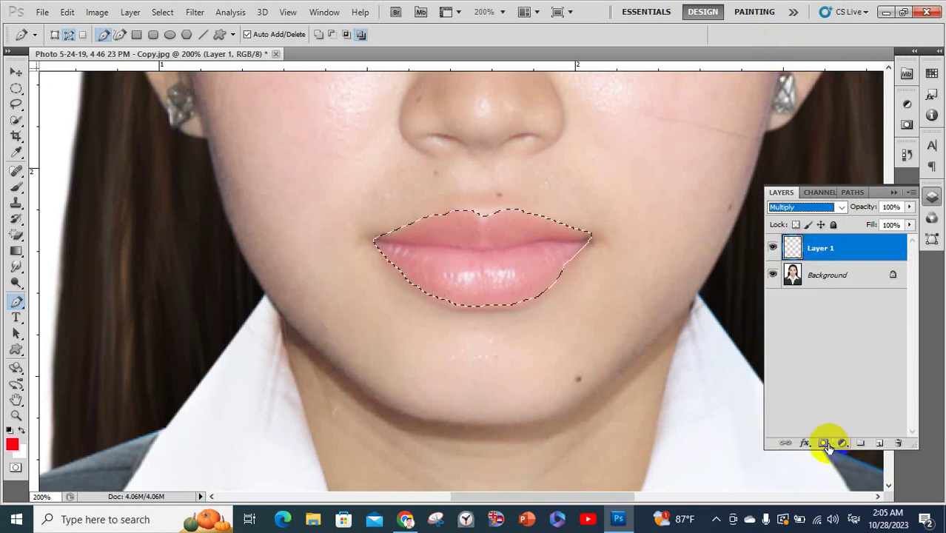
# Step: Add a Solid Color fill layer over the lip selection in bright red f70415
pyautogui.click(842, 444)
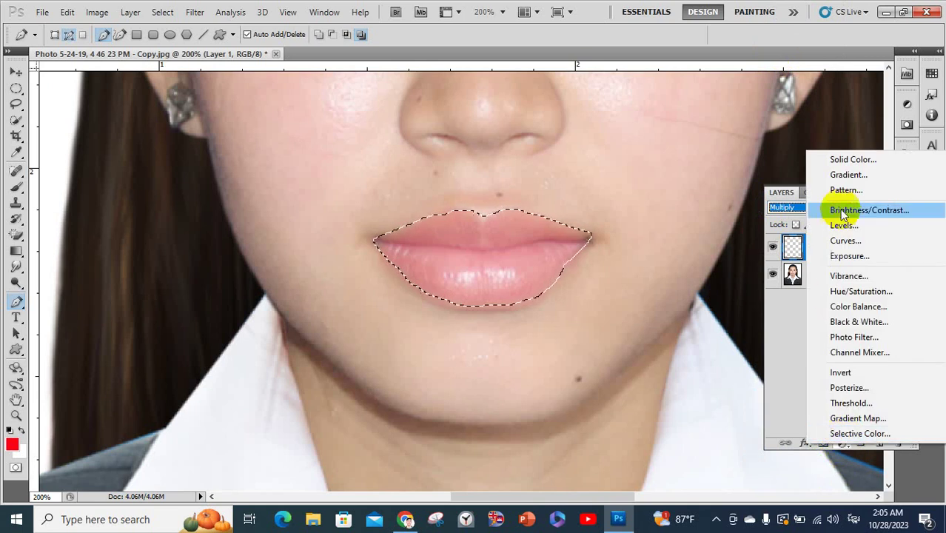
pyautogui.click(852, 161)
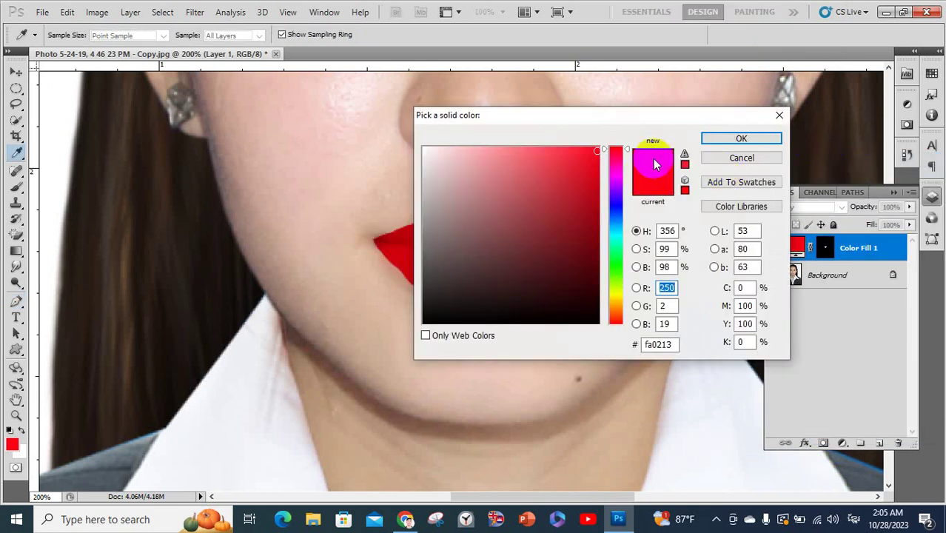
pyautogui.moveTo(664, 126); pyautogui.dragTo(826, 179)
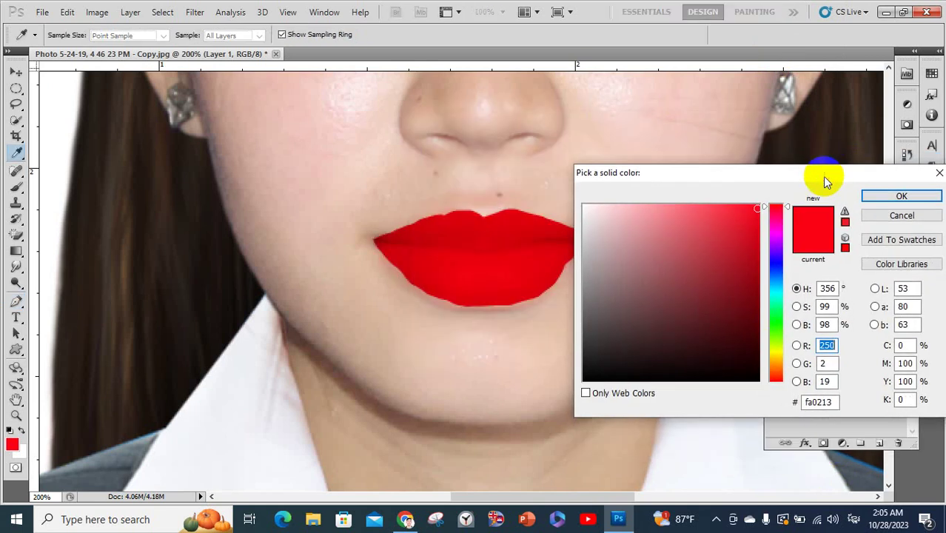
pyautogui.click(756, 209)
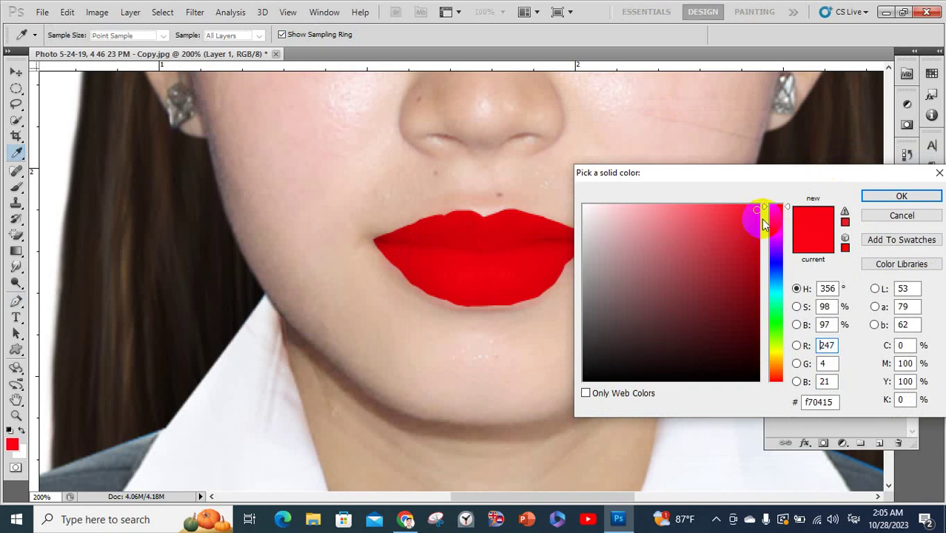
pyautogui.click(874, 196)
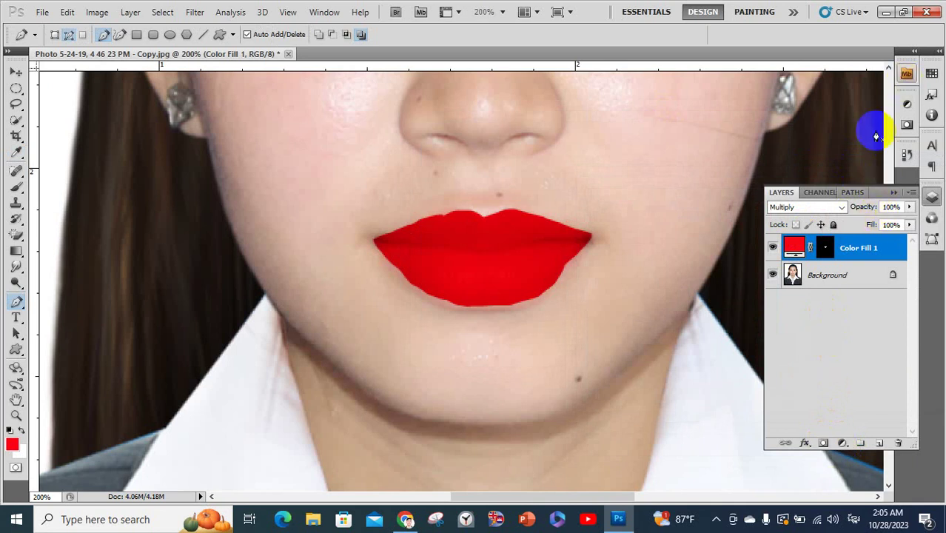
# Step: Switch to the Essentials workspace and set the lip fill's layer mask to 9 px feather and 91% density
pyautogui.click(645, 14)
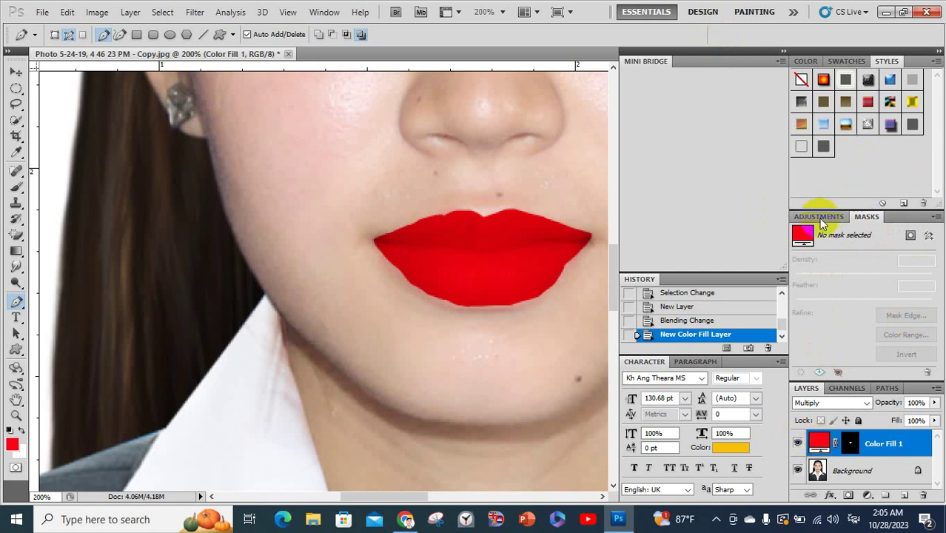
pyautogui.click(848, 444)
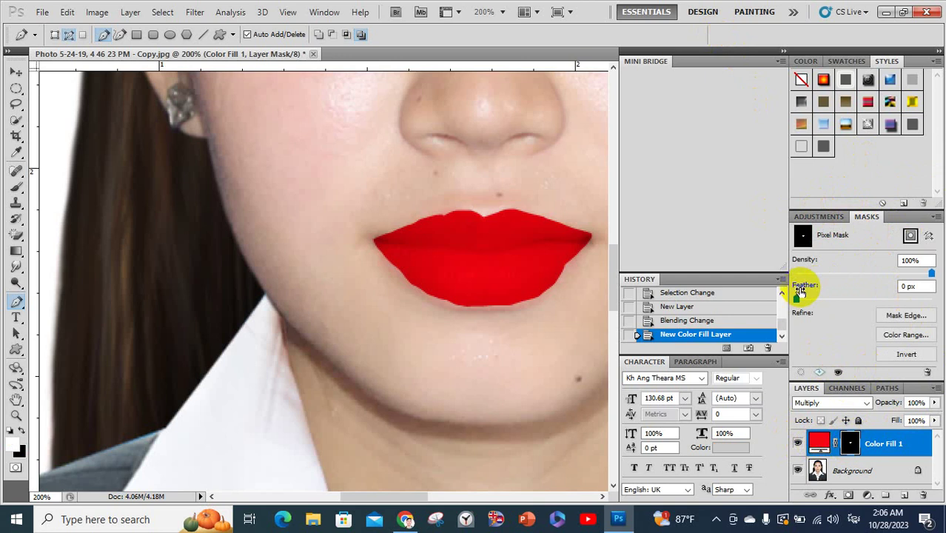
pyautogui.moveTo(795, 298); pyautogui.dragTo(847, 304)
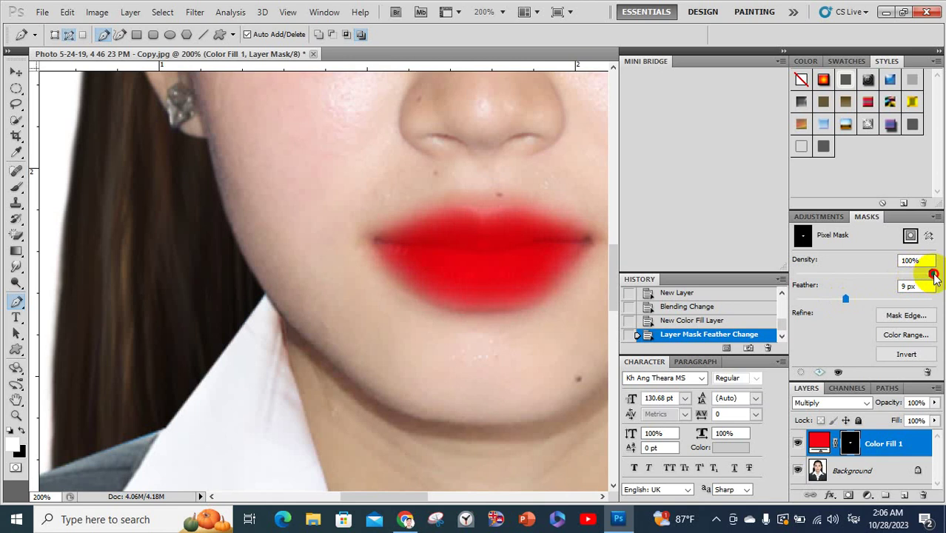
pyautogui.moveTo(932, 272); pyautogui.dragTo(919, 273)
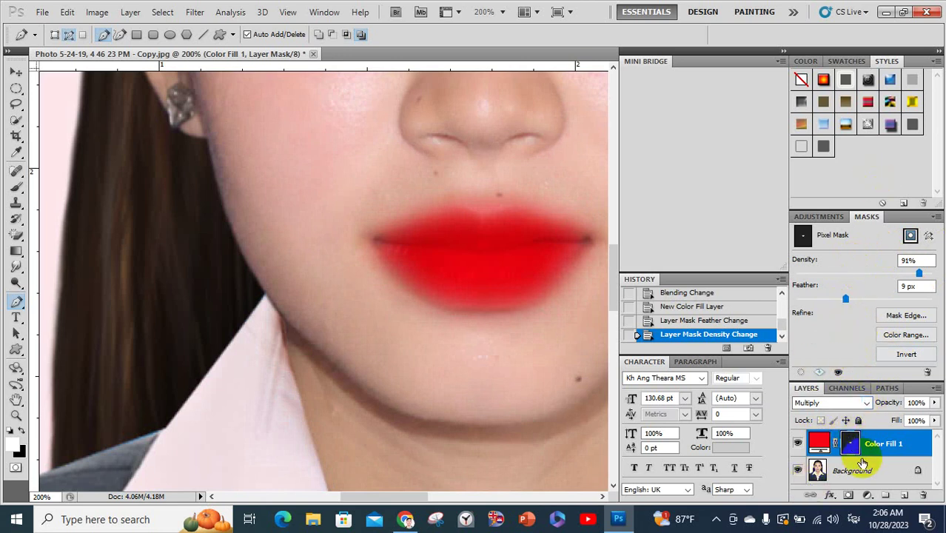
# Step: Switch to the Design workspace and display the document's layer list
pyautogui.click(702, 13)
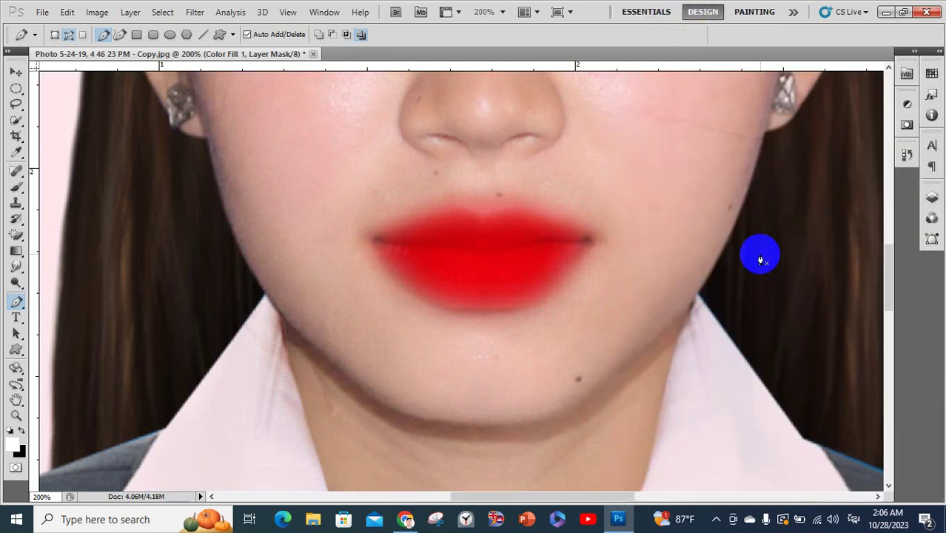
pyautogui.click(932, 196)
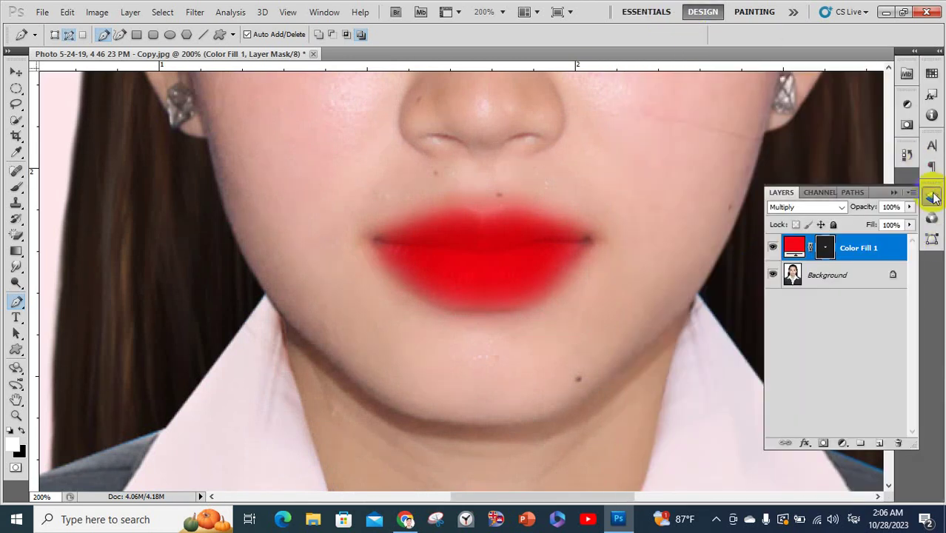
pyautogui.rightClick(827, 249)
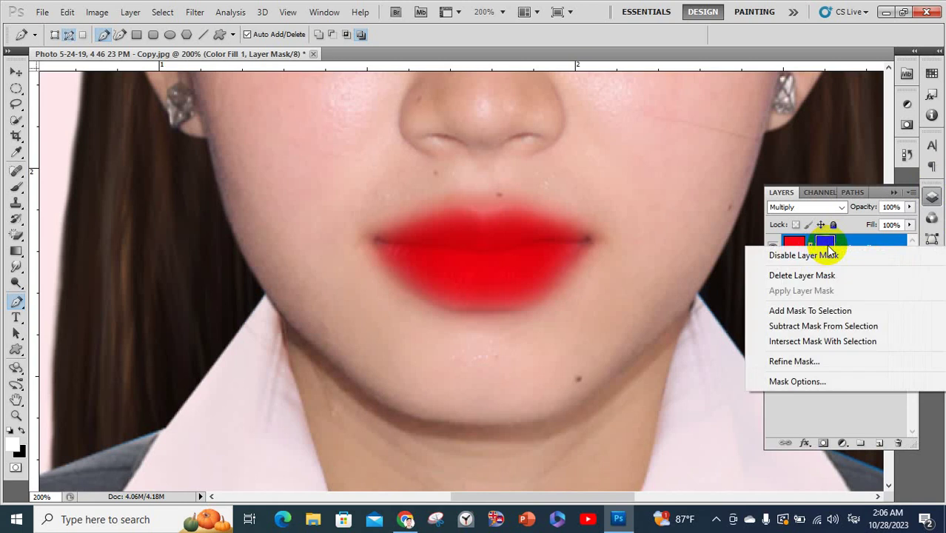
pyautogui.press('Escape')
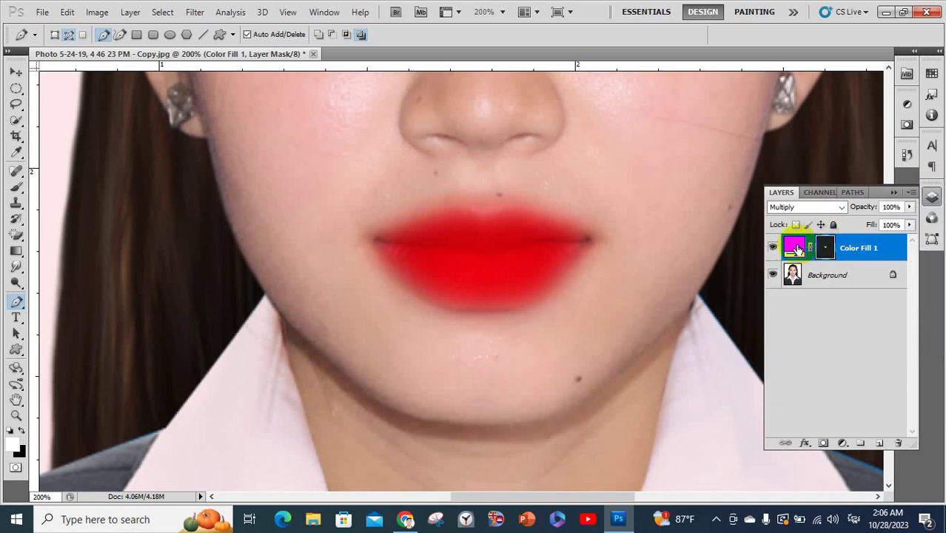
# Step: Open the blending options of the red lip fill layer and reduce its fill opacity to 66%
pyautogui.rightClick(796, 249)
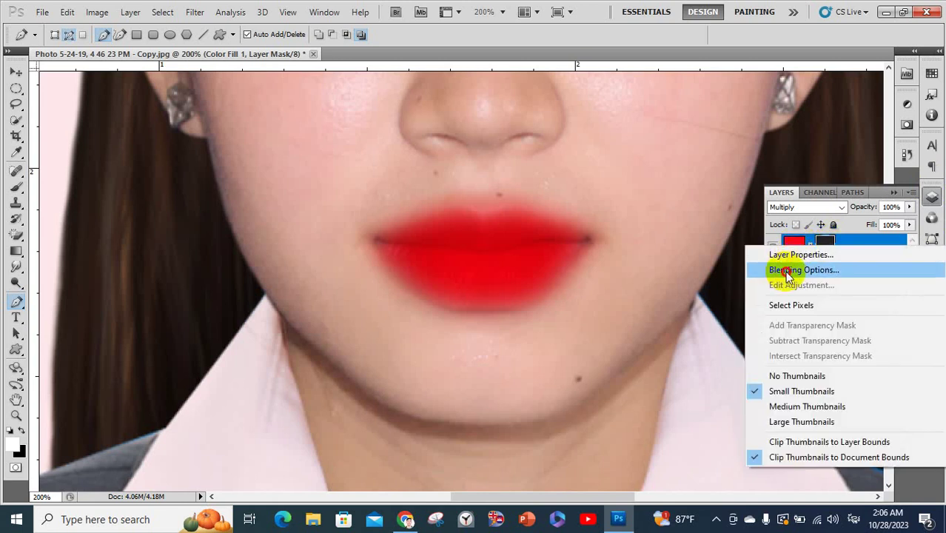
pyautogui.click(785, 270)
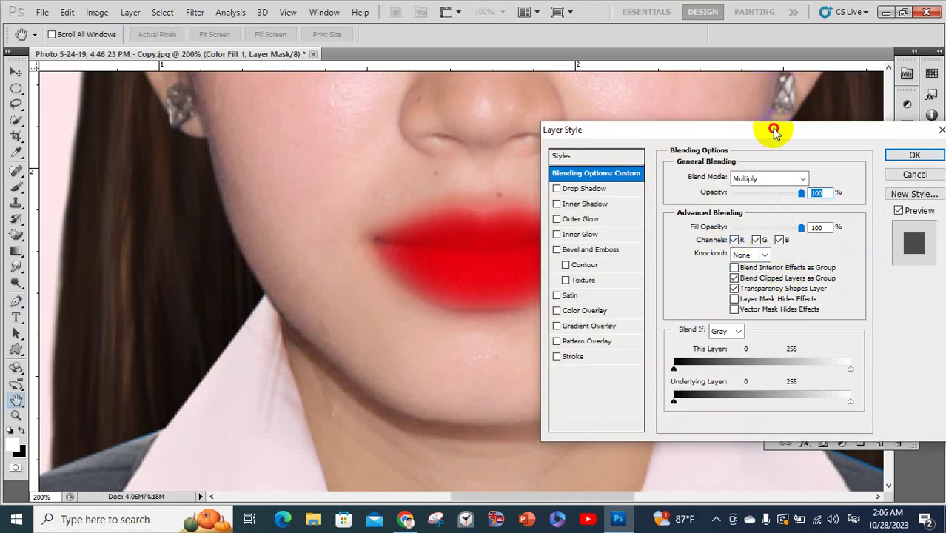
pyautogui.moveTo(772, 131); pyautogui.dragTo(808, 115)
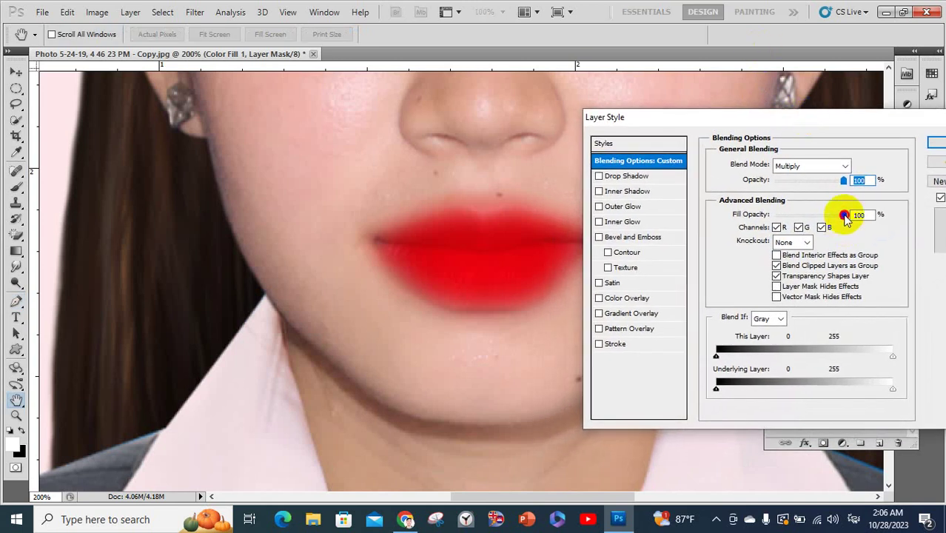
pyautogui.moveTo(845, 216); pyautogui.dragTo(821, 216)
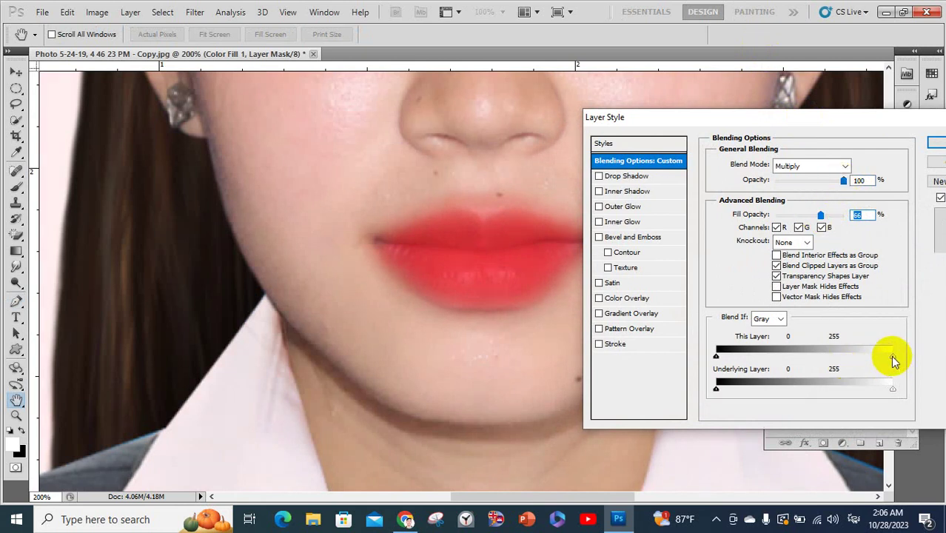
# Step: Set the lip fill's Blend If white limits to 84 for this layer and 252 for the underlying layer, and apply the layer style
pyautogui.moveTo(892, 357); pyautogui.dragTo(775, 360)
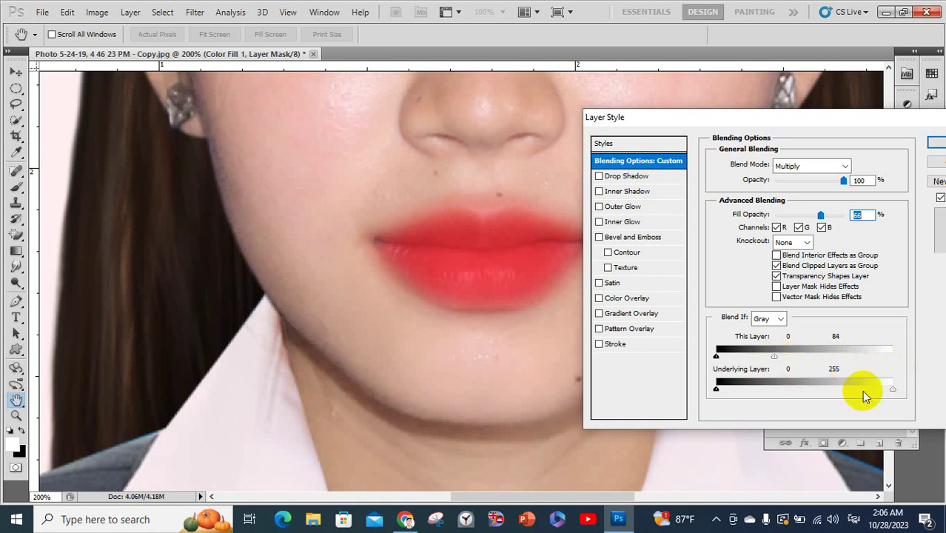
pyautogui.moveTo(891, 390); pyautogui.dragTo(871, 390)
pyautogui.moveTo(890, 390); pyautogui.dragTo(889, 387)
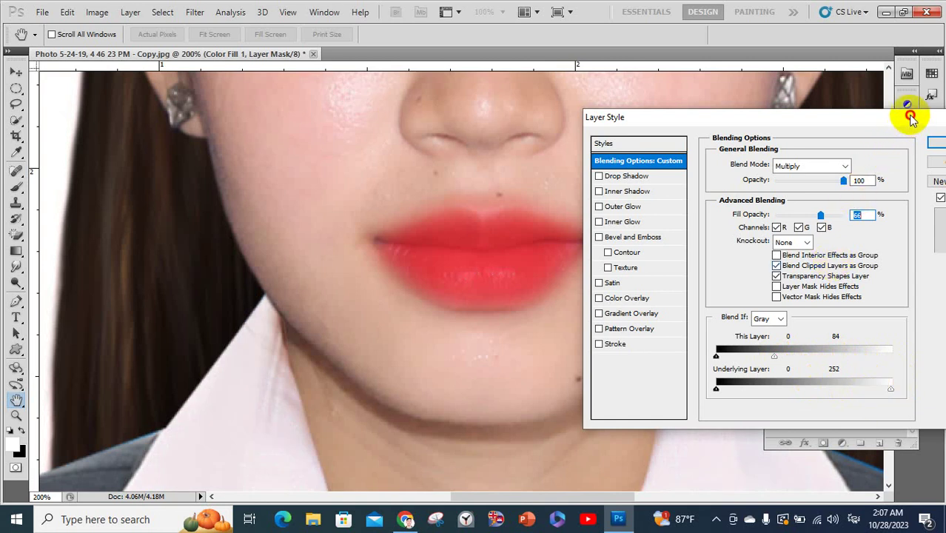
pyautogui.moveTo(907, 112); pyautogui.dragTo(833, 141)
pyautogui.click(861, 169)
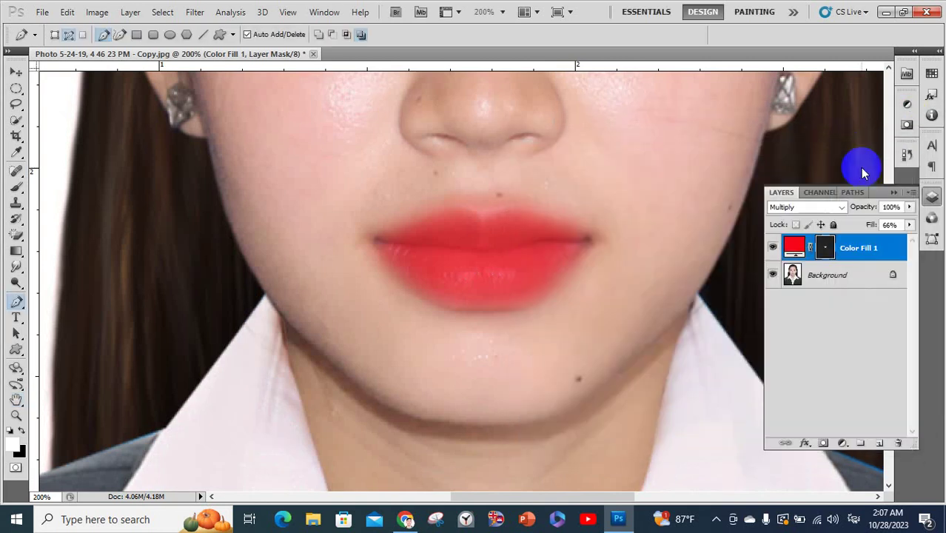
# Step: Toggle the visibility of the lip fill layer off and on twice to compare the lips before and after
pyautogui.click(771, 248)
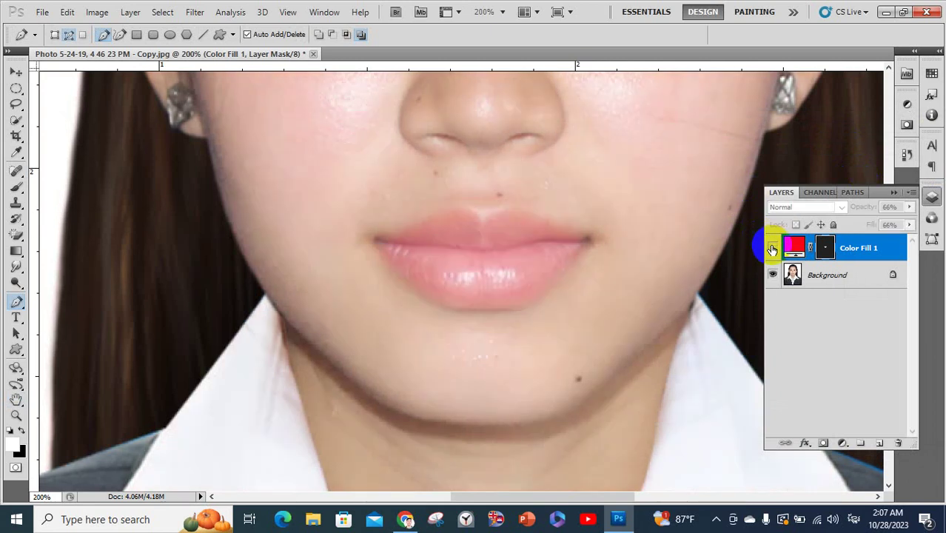
pyautogui.click(772, 249)
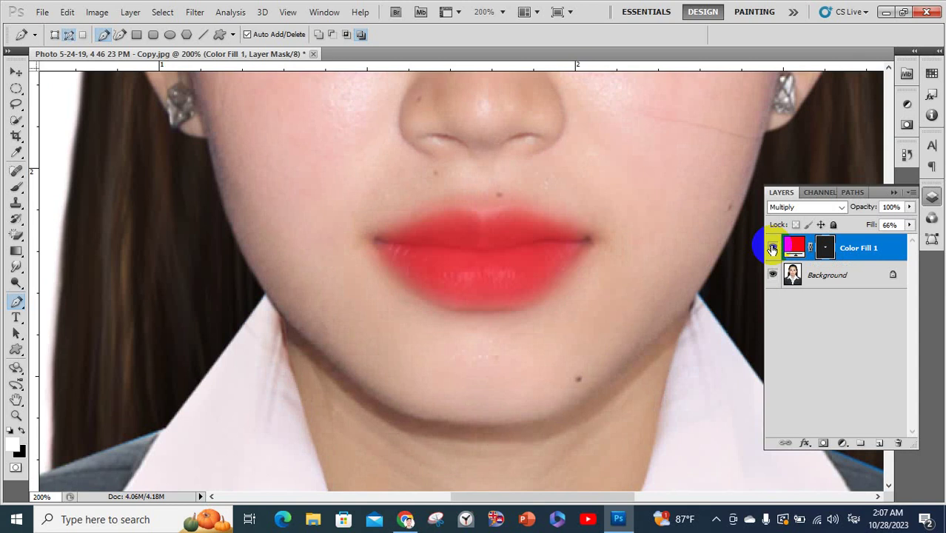
pyautogui.click(772, 249)
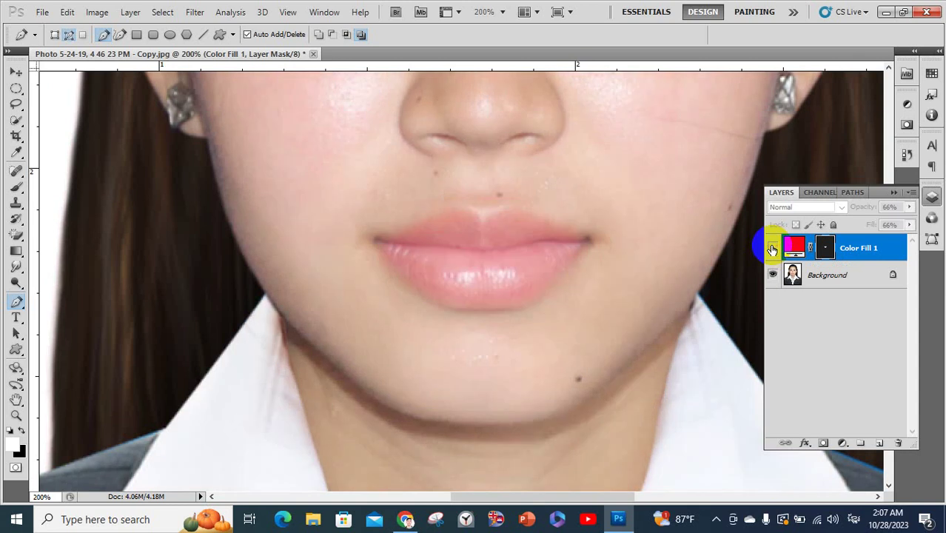
pyautogui.click(772, 249)
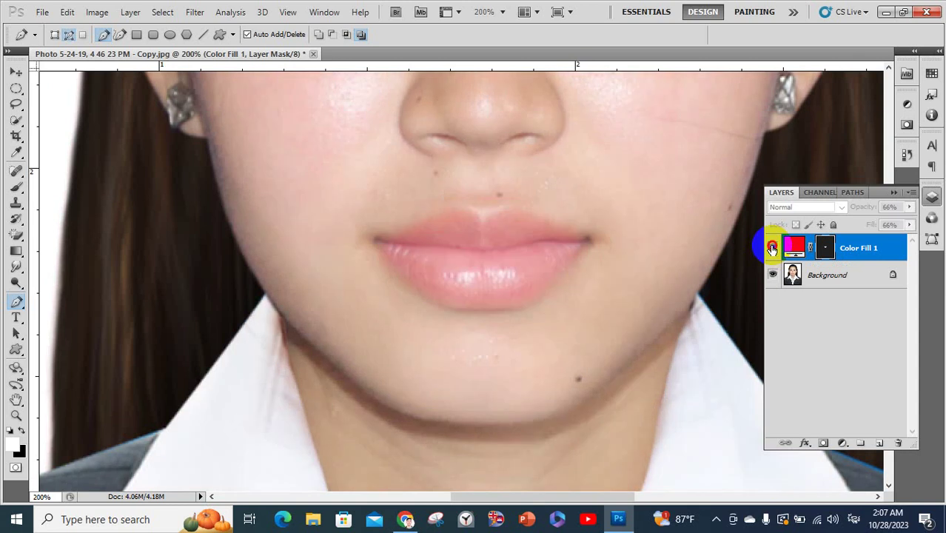